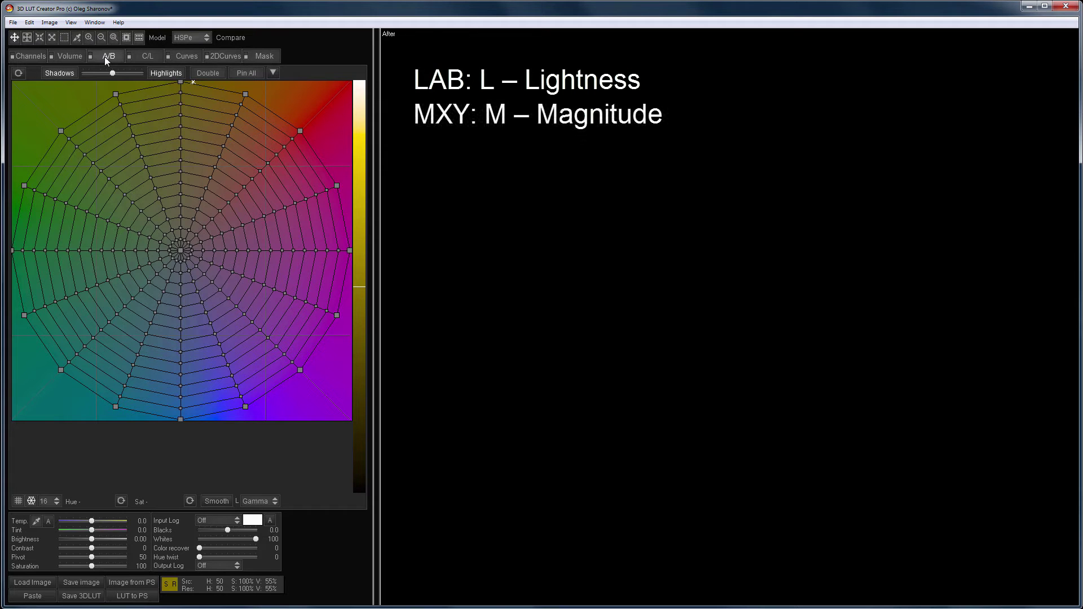
Step: Load GLEB5752.JPG, dim it slightly, and preview the MXY and YUV colour models
left_click_drag(406, 607, 435, 561)
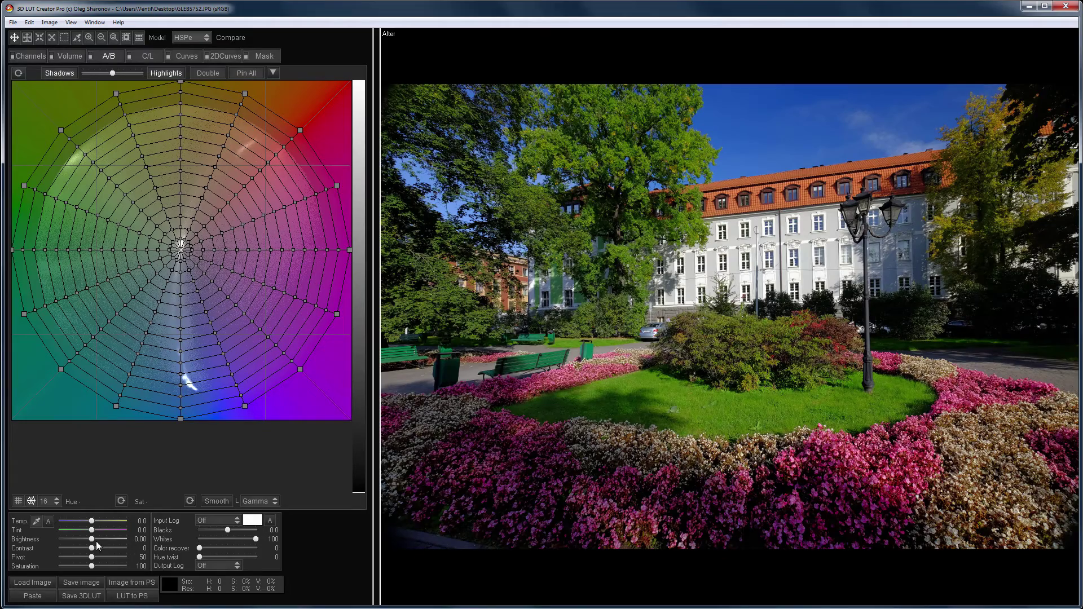
left_click_drag(121, 540, 112, 538)
left_click(198, 38)
left_click(198, 88)
left_click(195, 38)
left_click(201, 213)
Step: Preview the RGBW and CMYK colour models
left_click(206, 38)
left_click(200, 238)
left_click(206, 38)
left_click(200, 225)
left_click(200, 37)
left_click(198, 40)
Step: Switch to the LAB colour model, then step back to HSPe
left_click(198, 39)
left_click(210, 178)
key("Down")
left_click(275, 500)
Step: Open the Analyzer with Curv shown and Vect hidden, placed over the photo
left_click(96, 24)
left_click(108, 48)
left_click(865, 77)
left_click(762, 77)
left_click_drag(770, 49, 470, 265)
Step: Set the brightness mode to Multiply and raise Brightness to 3.80
mouse_move(113, 539)
left_mouse_down()
mouse_move(72, 542)
mouse_move(111, 541)
left_mouse_up()
left_click(260, 501)
left_click(261, 528)
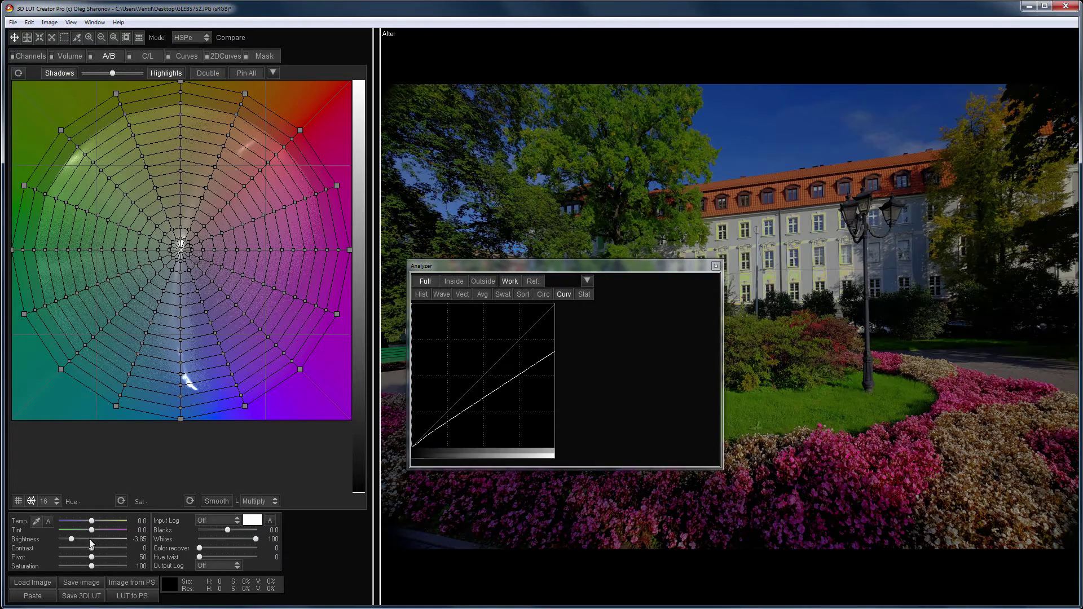
left_click_drag(69, 540, 117, 540)
Step: Try Add mode at brightness 0.35, then Compress mode at 4.60
left_click(265, 502)
left_click(266, 539)
mouse_move(110, 539)
left_mouse_down()
mouse_move(72, 539)
mouse_move(120, 541)
left_mouse_up()
left_click(254, 500)
left_click(267, 554)
left_click_drag(76, 538, 108, 542)
Step: Return the brightness mode to Gamma and show the curves panel
left_click(258, 502)
left_click(262, 514)
left_click(193, 58)
Step: Reset Brightness to zero, switch to the curves panel, and close the Analyzer
left_click_drag(526, 269, 846, 80)
left_click_drag(846, 84, 853, 76)
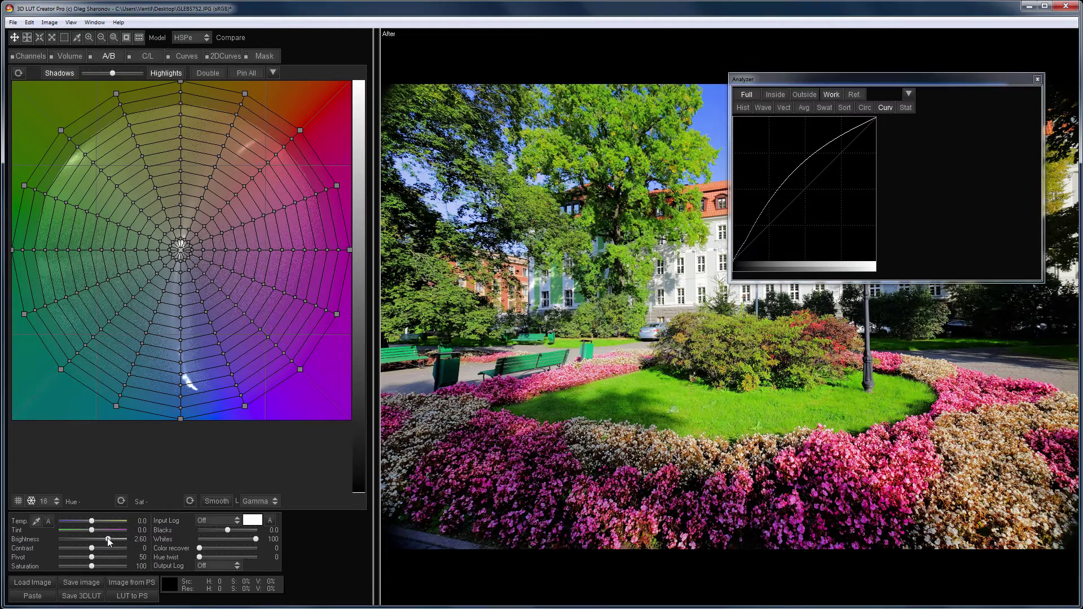
double_click(108, 541)
left_click(187, 55)
left_click(1037, 79)
Step: Sample the dark grass onto the Luminance curve and pull that point down
left_click(437, 518)
left_click_drag(451, 507, 460, 474)
left_click_drag(574, 411, 576, 421)
left_click_drag(95, 259, 94, 265)
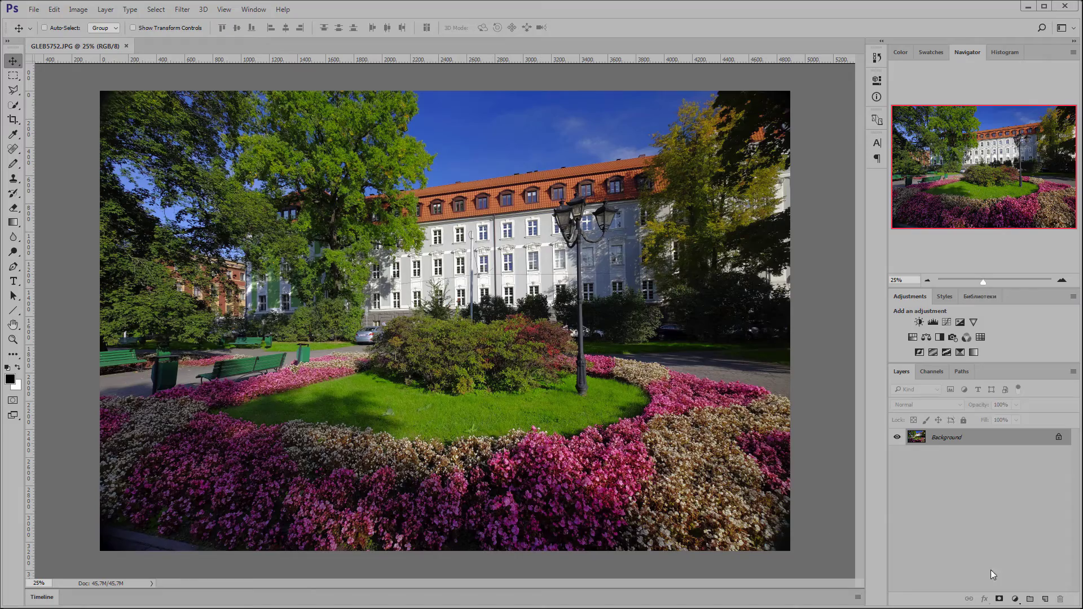
Step: Add a Curves adjustment layer and shape its shadow end to map input 22 to output 31
left_click(1014, 599)
left_click(1031, 426)
left_click_drag(692, 277, 704, 259)
left_click(738, 230)
mouse_move(691, 270)
left_mouse_down()
mouse_move(700, 276)
mouse_move(697, 265)
left_mouse_up()
left_click(720, 247)
left_click_drag(697, 265, 700, 264)
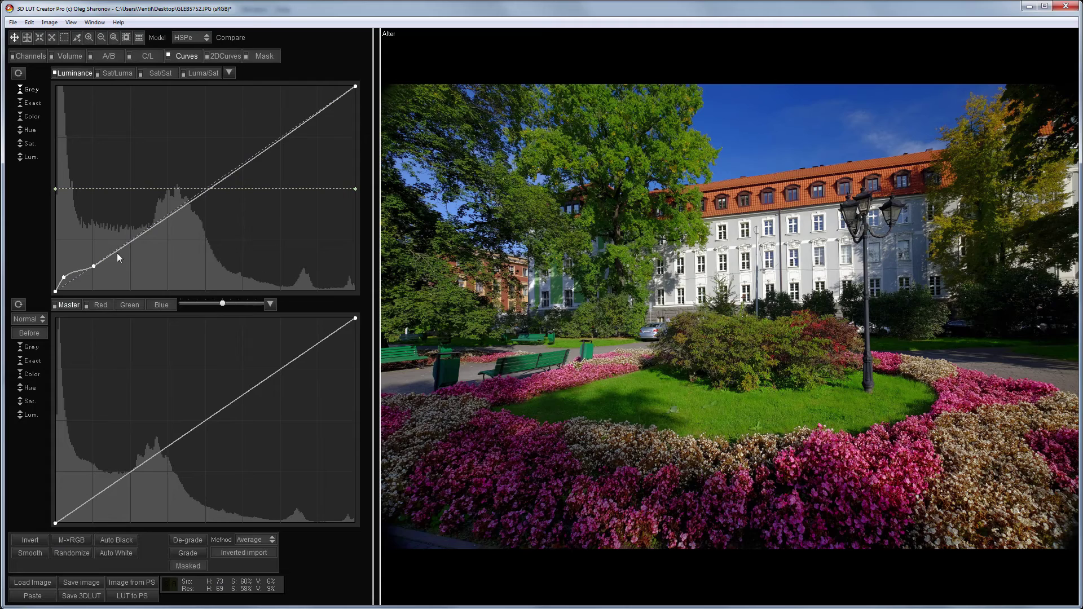
Step: Add Luminance curve points and nudge the low shadow point with the arrow keys
left_click(115, 253)
left_click_drag(64, 276, 70, 277)
left_click(114, 252)
left_click(94, 265)
key("Up")
key("Up")
key("Up")
key("Up")
key("Up")
key("Up")
key("Up")
key("Up")
key("Up")
key("Up")
key("Up")
key("Up")
key("Up")
key("Up")
key("Up")
key("Up")
key("Up")
key("Up")
key("Up")
key("Left")
key("Left")
key("Left")
key("Up")
key("Up")
key("Up")
key("Down")
key("Down")
key("Tab")
key("Tab")
key("Tab")
Step: Set a point's input to 35, lift midtones to 83/148, and place the upper point near 121/118
key("Return")
type("35")
key("Return")
left_click_drag(157, 214, 184, 187)
mouse_move(185, 190)
left_mouse_down()
mouse_move(186, 160)
mouse_move(206, 235)
mouse_move(185, 144)
mouse_move(181, 188)
left_mouse_up()
Step: Toggle the Luminance correction off and on to compare, then reset the curve
left_click(56, 73)
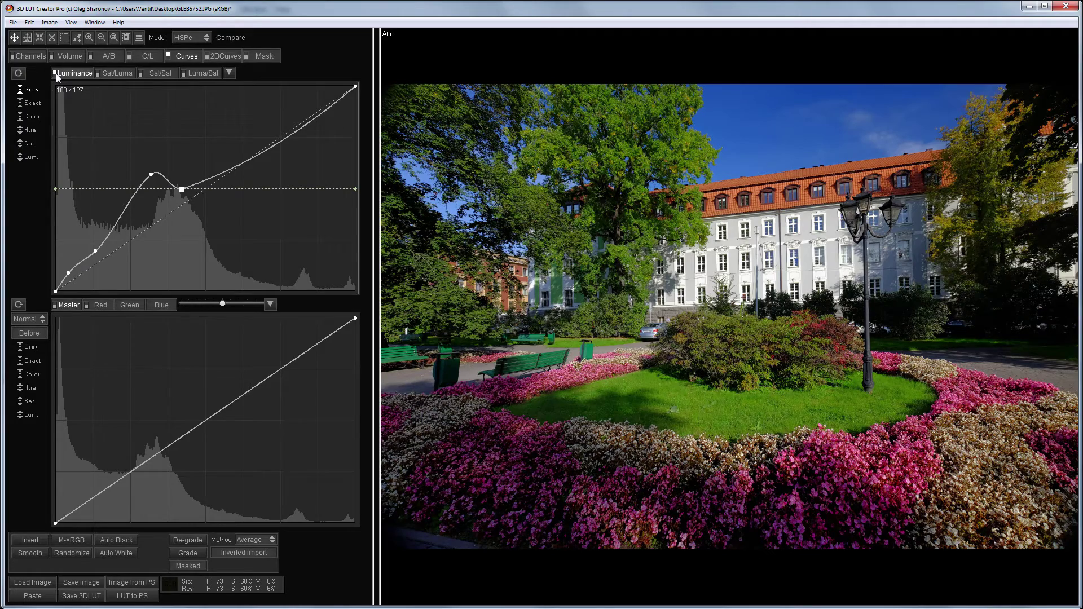
left_click(56, 73)
left_click(53, 72)
Step: Draw a wavy three-point Luminance curve, then clear it back to straight
left_click_drag(114, 251, 164, 237)
left_click_drag(165, 199, 167, 178)
left_click_drag(191, 165, 243, 149)
left_click(57, 75)
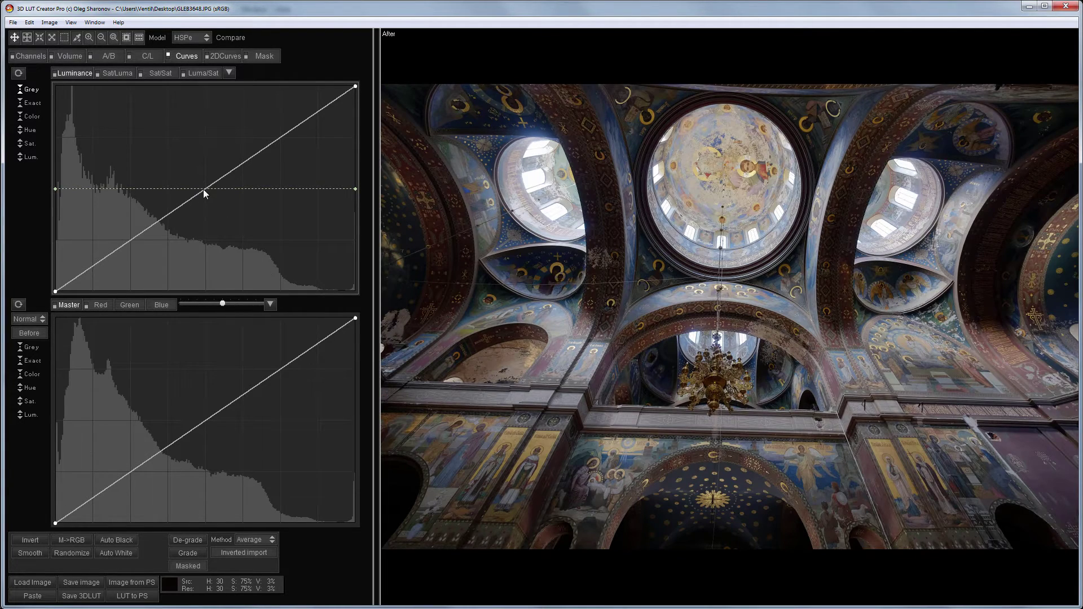
Step: On the church photo, test lowering and raising the Luminance midpoint, then reset the curve
left_click_drag(204, 189, 205, 232)
left_click(207, 37)
left_click(200, 238)
mouse_move(202, 231)
left_mouse_down()
mouse_move(204, 249)
mouse_move(199, 201)
mouse_move(200, 247)
mouse_move(198, 235)
left_mouse_up()
left_click_drag(198, 235, 192, 164)
right_click(192, 164)
Step: Switch to CMYK and bow the Luminance curve up to 123/177
left_click(204, 39)
left_click(203, 222)
left_click_drag(202, 188, 201, 149)
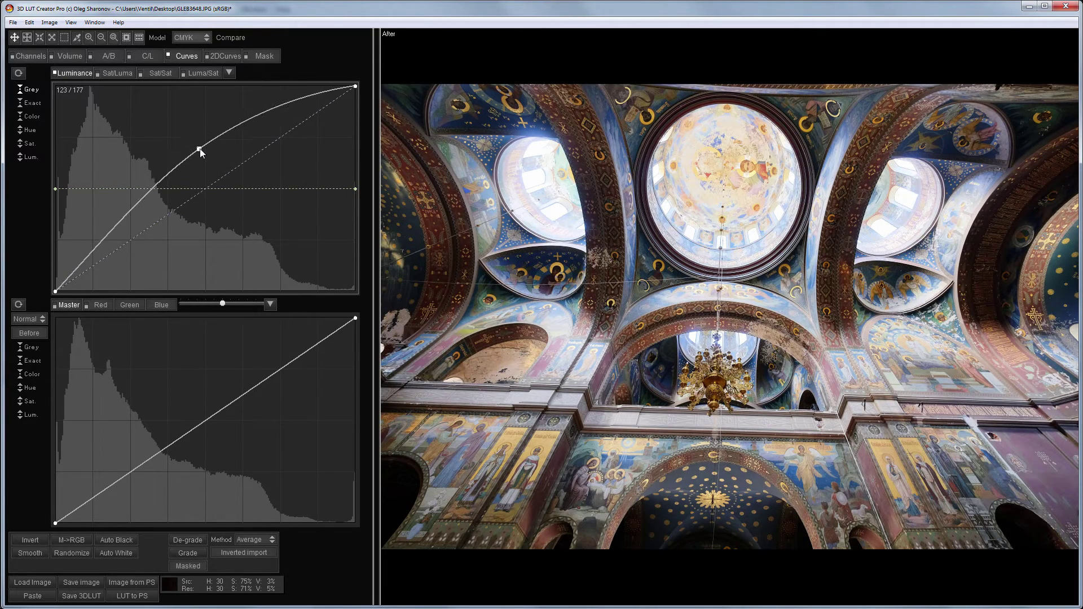